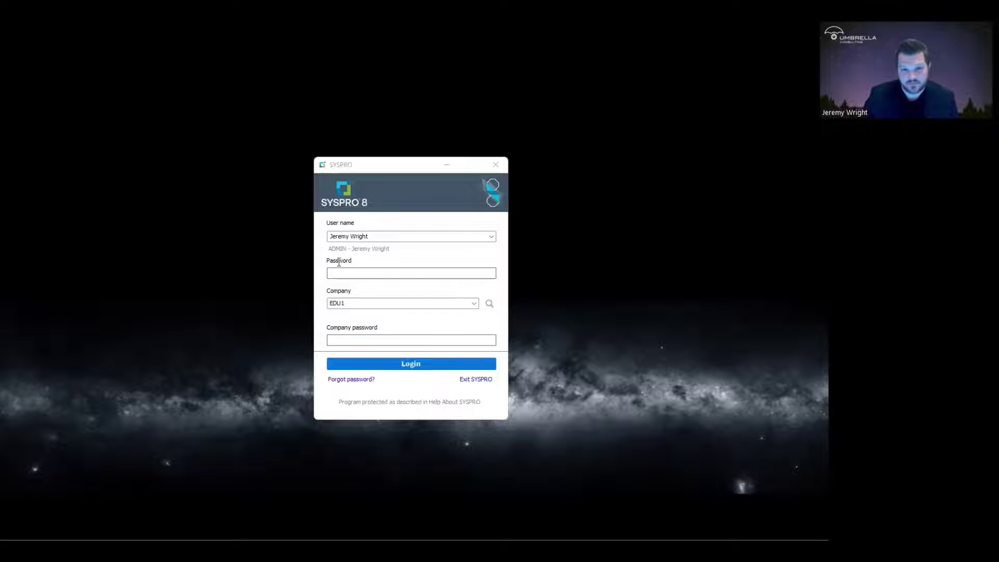
# - Attempt to sign in as ADMIN with the password and dismiss the Invalid operator password message
pyautogui.click(364, 238)
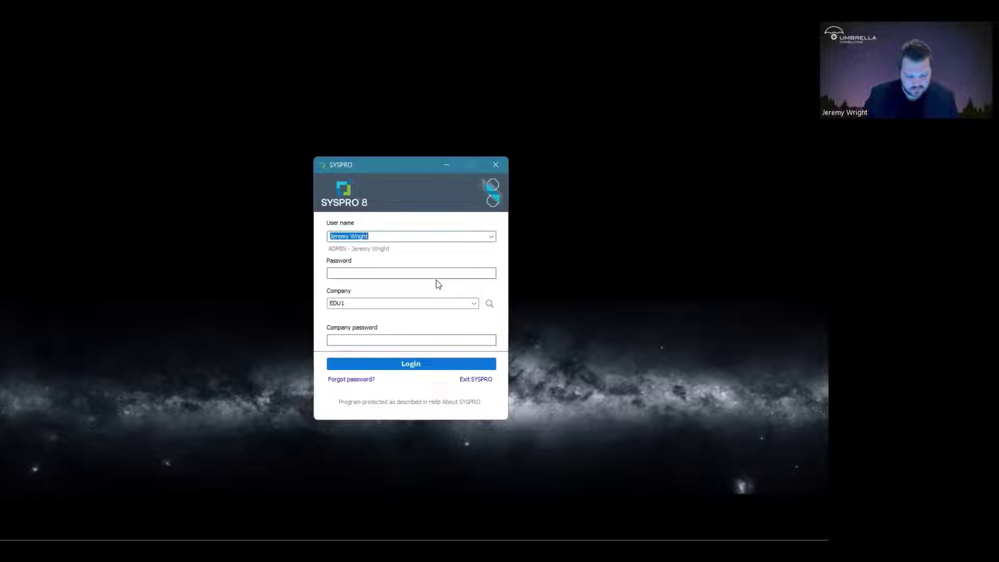
pyautogui.press('Tab')
pyautogui.write('*******')
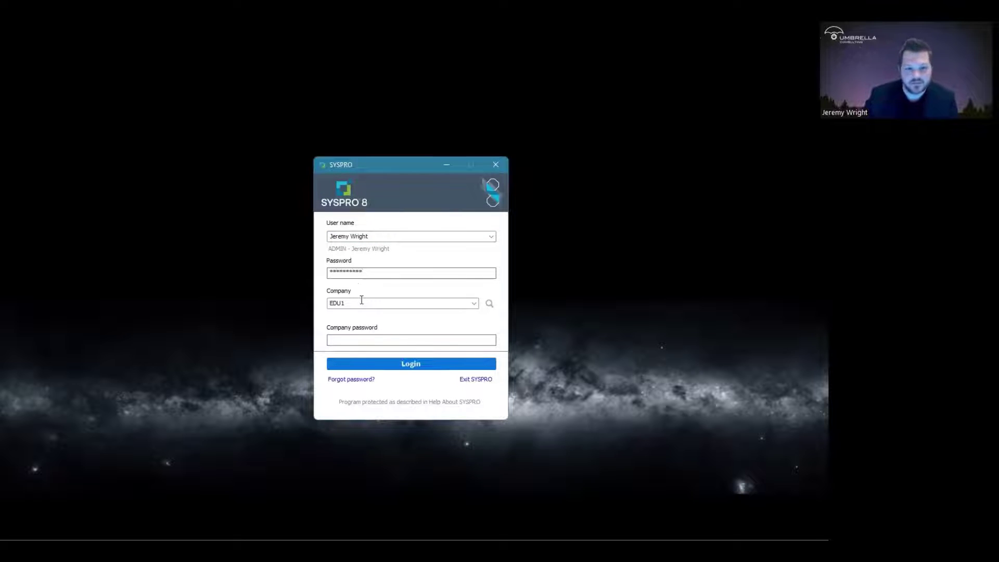
pyautogui.press('Return')
pyautogui.click(561, 294)
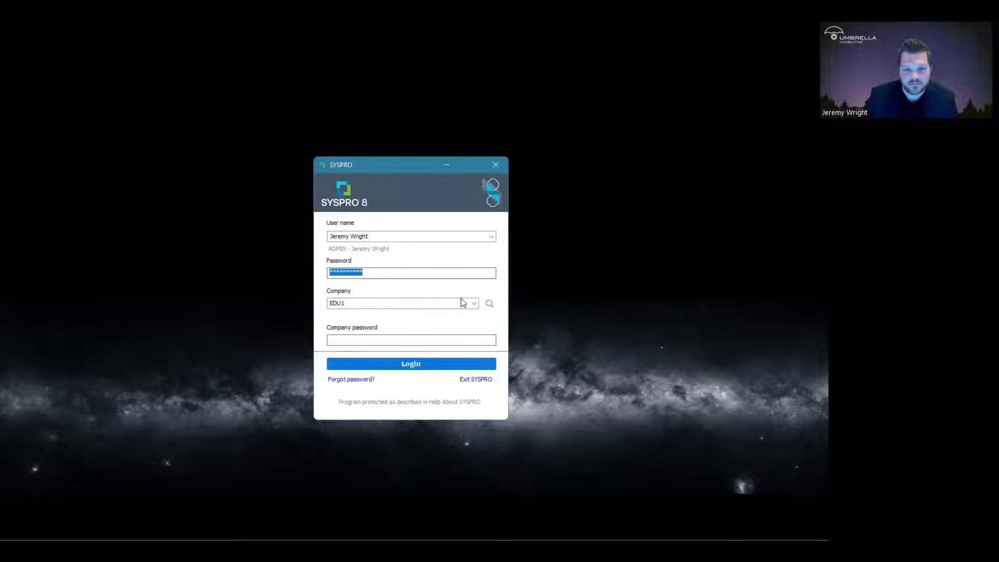
# - Request a 24-hour temporary password for ADMIN, emailed to the operator's email address
pyautogui.click(351, 380)
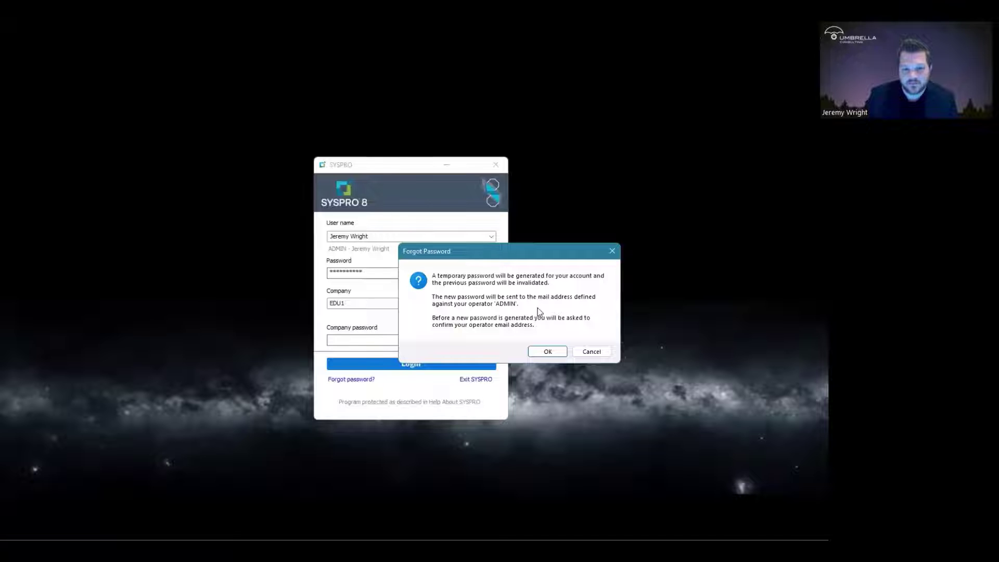
pyautogui.click(544, 353)
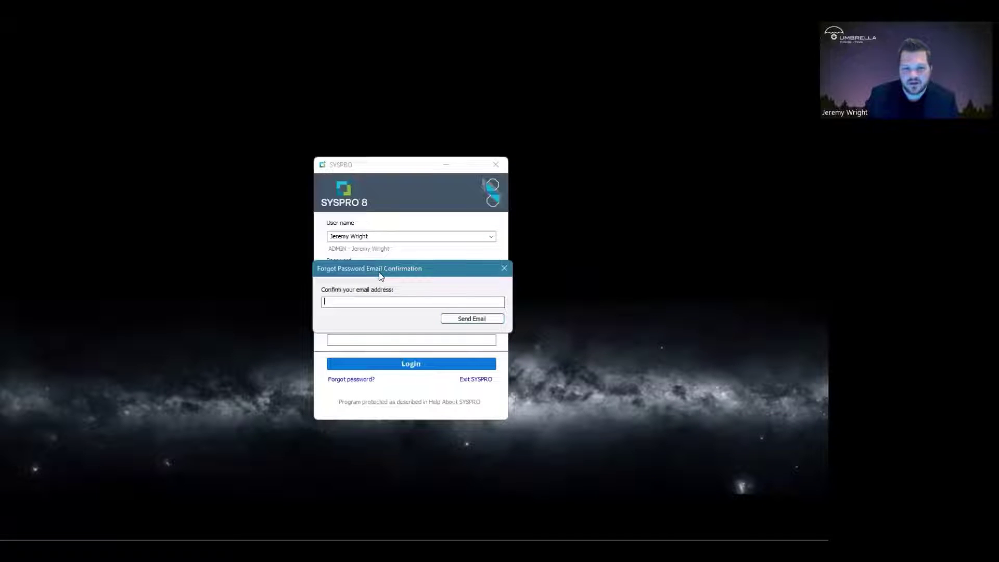
pyautogui.moveTo(382, 266); pyautogui.dragTo(448, 283)
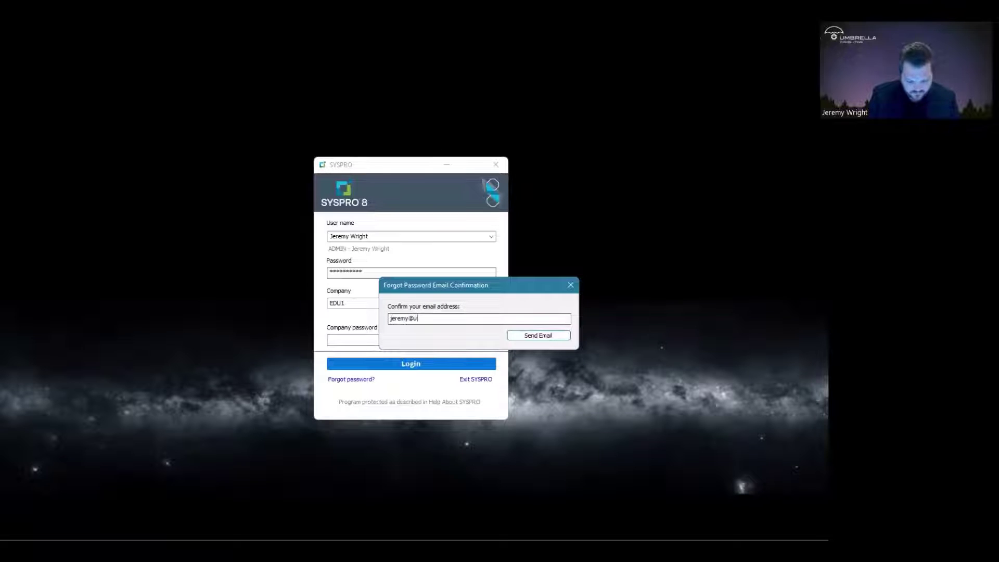
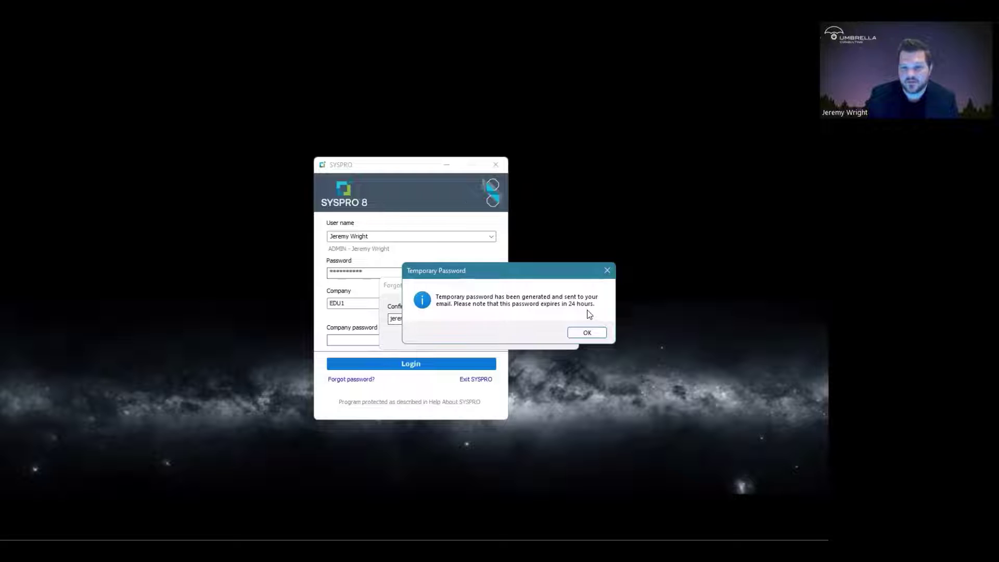
pyautogui.click(585, 335)
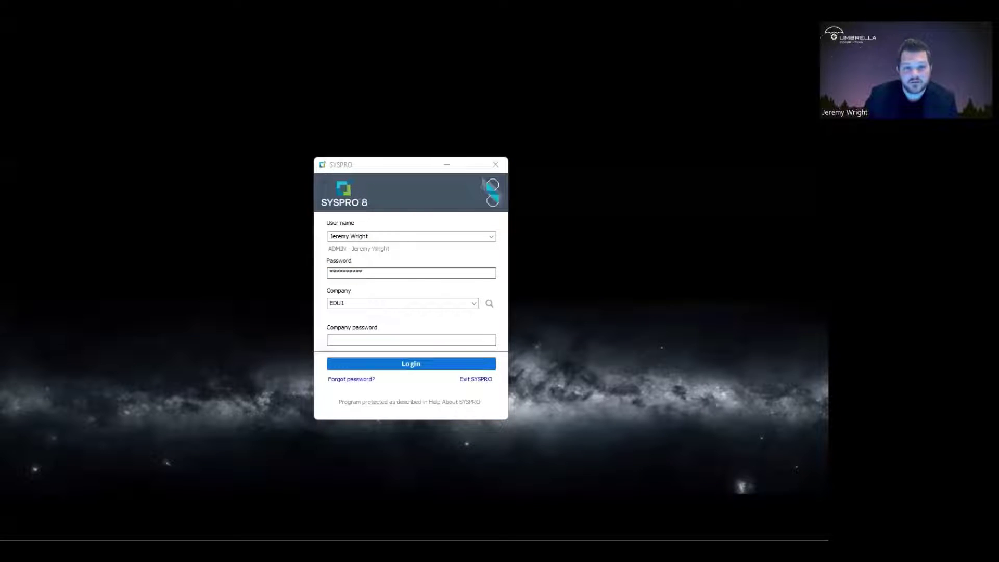
pyautogui.hotkey('alt', 'Tab')
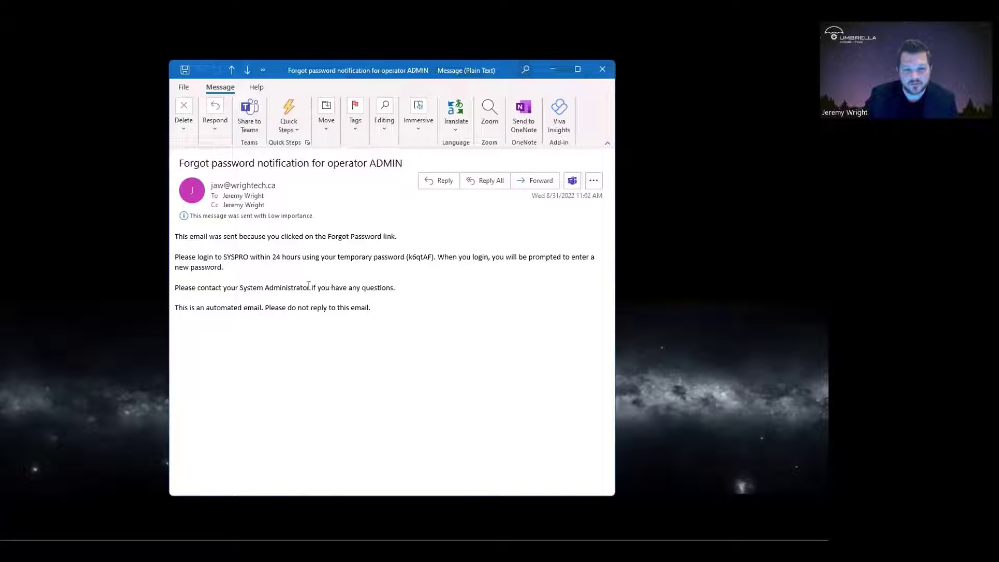
# - Select the temporary password in the Outlook notification email and return to SYSPRO
pyautogui.doubleClick(411, 259)
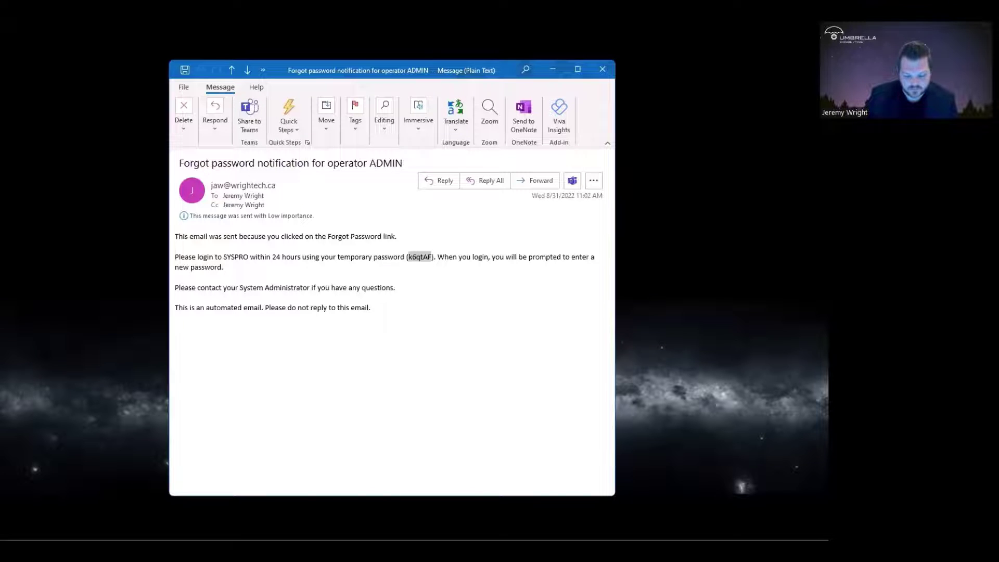
pyautogui.hotkey('alt', 'Tab')
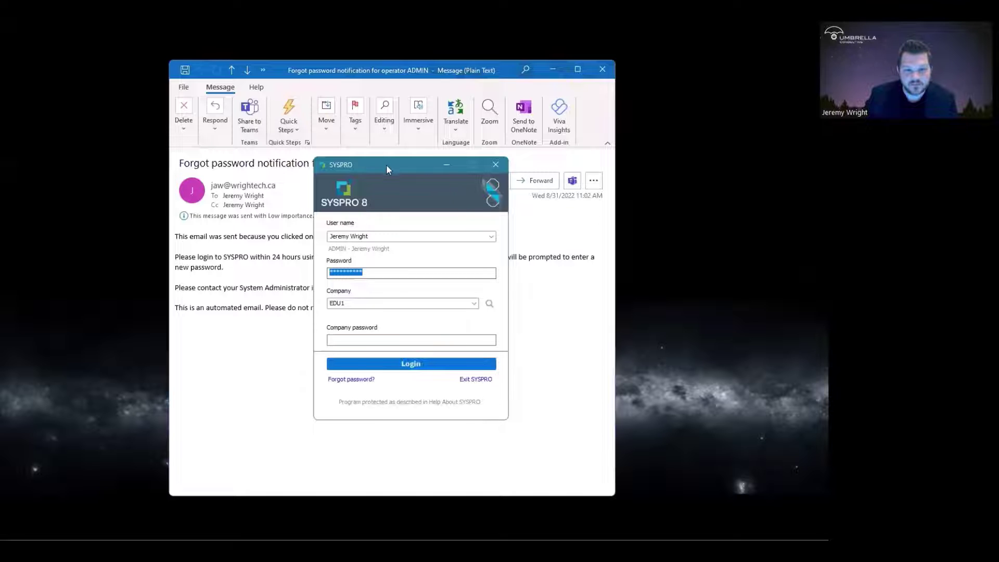
# - Sign in with the emailed temporary password, then save a new confirmed ADMIN password
pyautogui.moveTo(387, 164); pyautogui.dragTo(549, 190)
pyautogui.click(548, 301)
pyautogui.hotkey('ctrl', 'a')
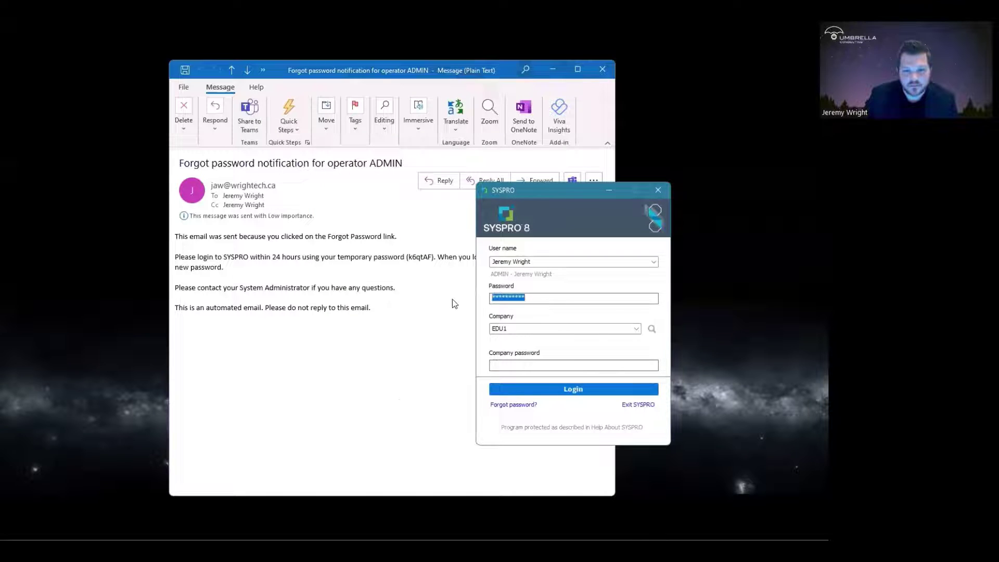
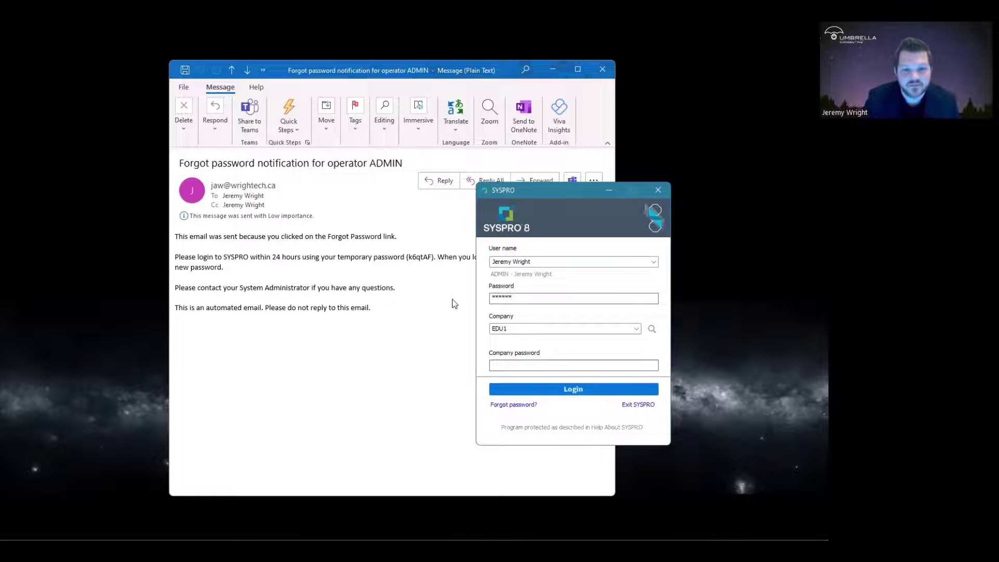
pyautogui.press('Return')
pyautogui.press('Return')
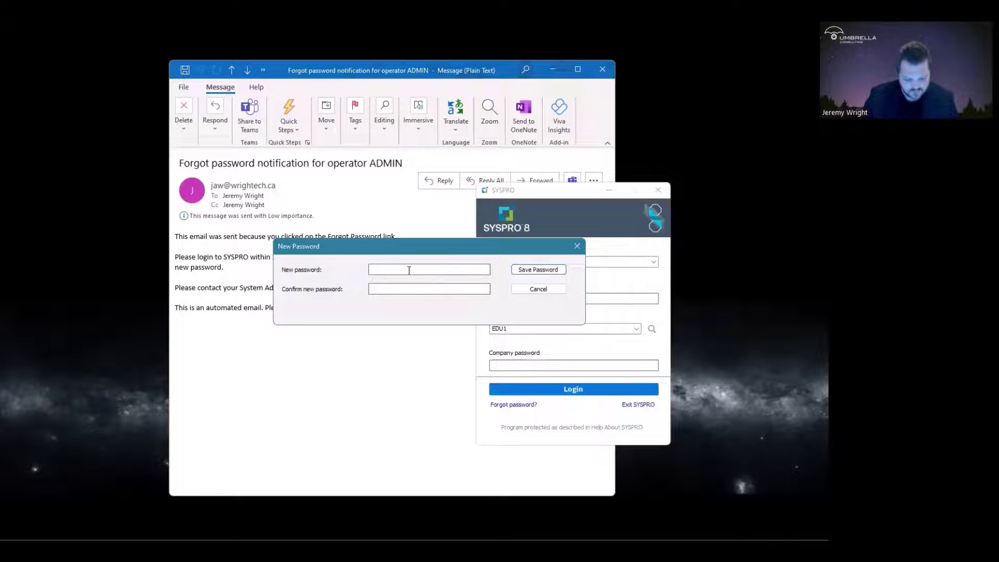
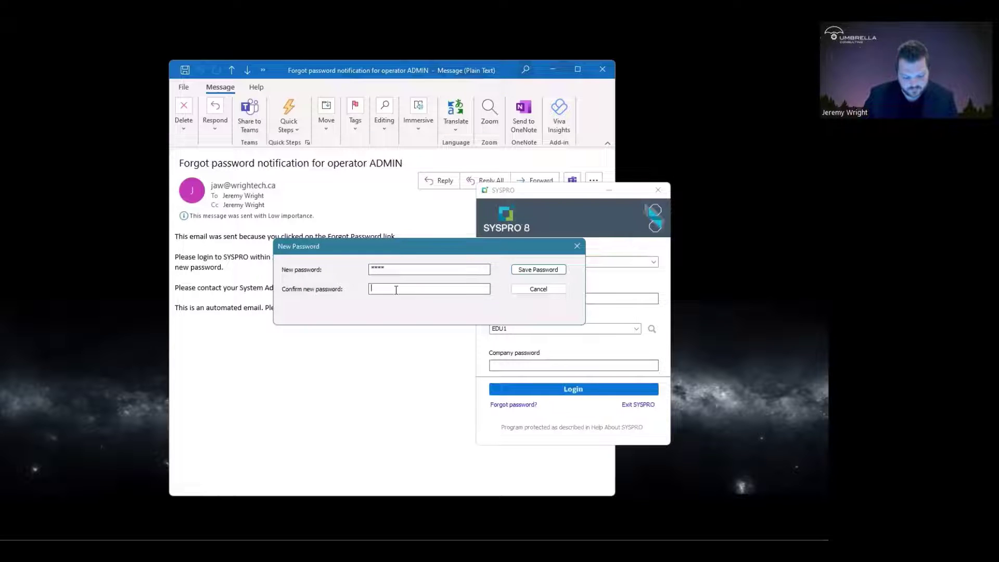
pyautogui.click(523, 271)
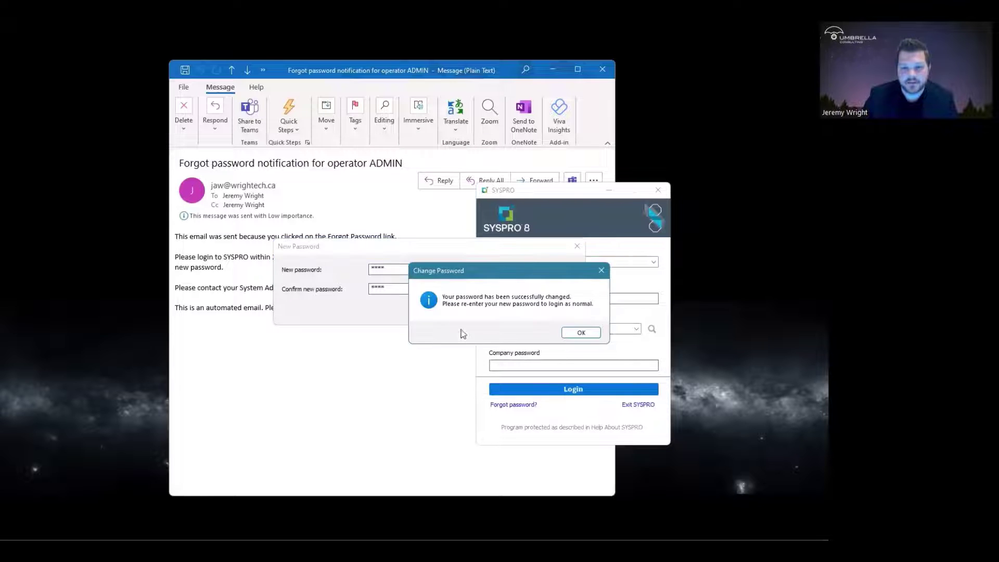
pyautogui.click(579, 333)
# - Log in to company EDU1 with the new password after closing the Outlook notification email
pyautogui.write('***')
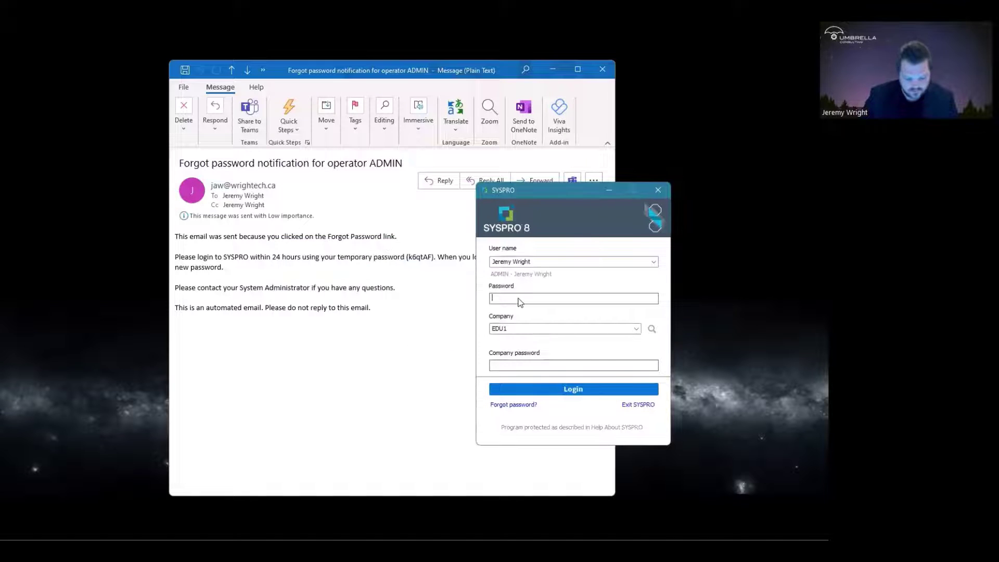
pyautogui.write('*')
pyautogui.press('Tab')
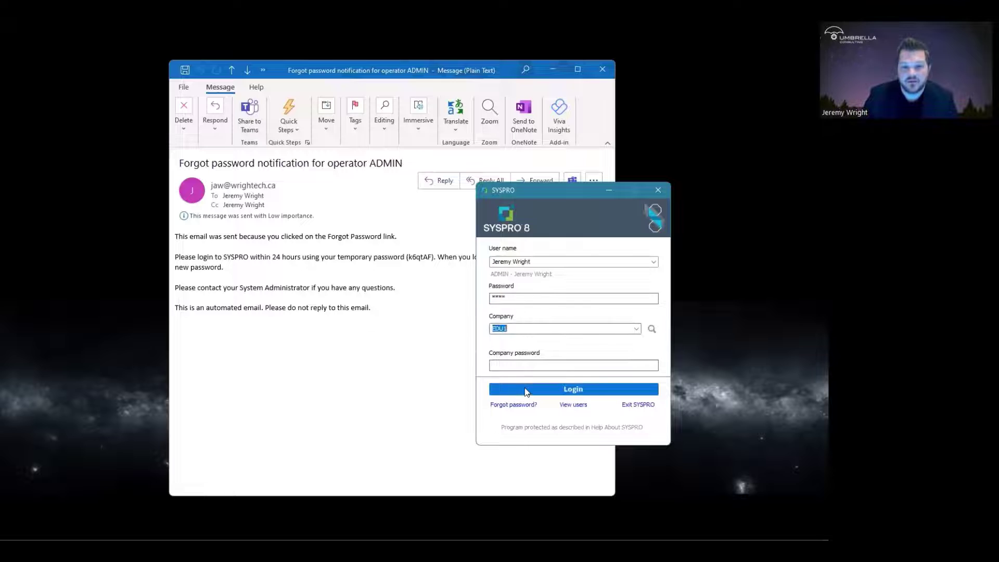
pyautogui.click(602, 64)
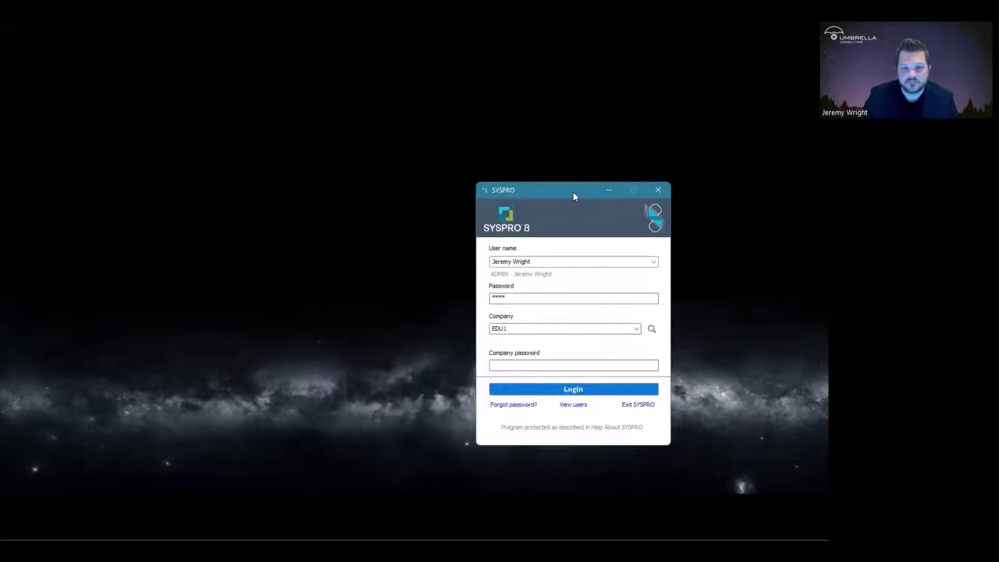
pyautogui.press('Return')
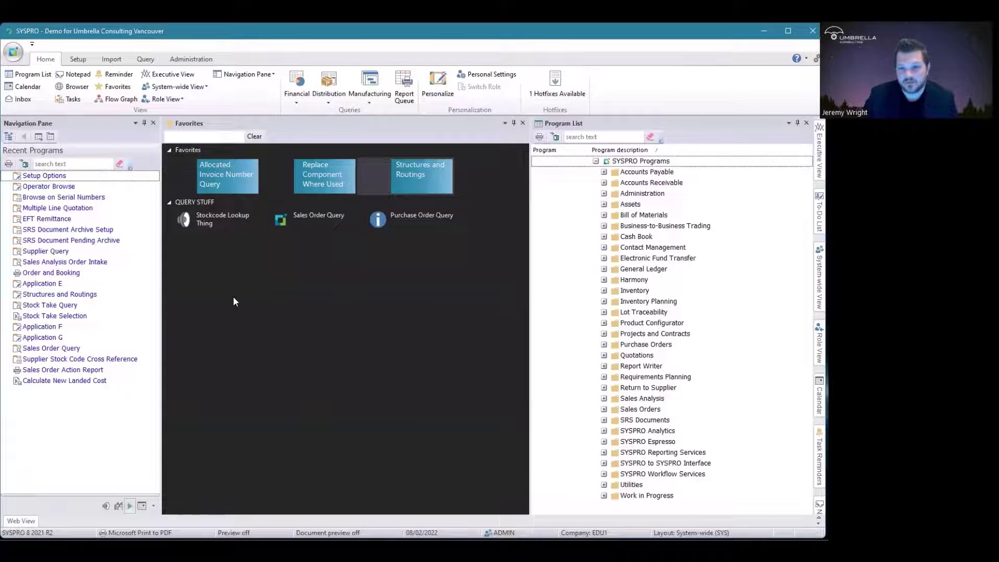
# - Open Setup Options and review the Company Options, Address and General pages
pyautogui.click(78, 60)
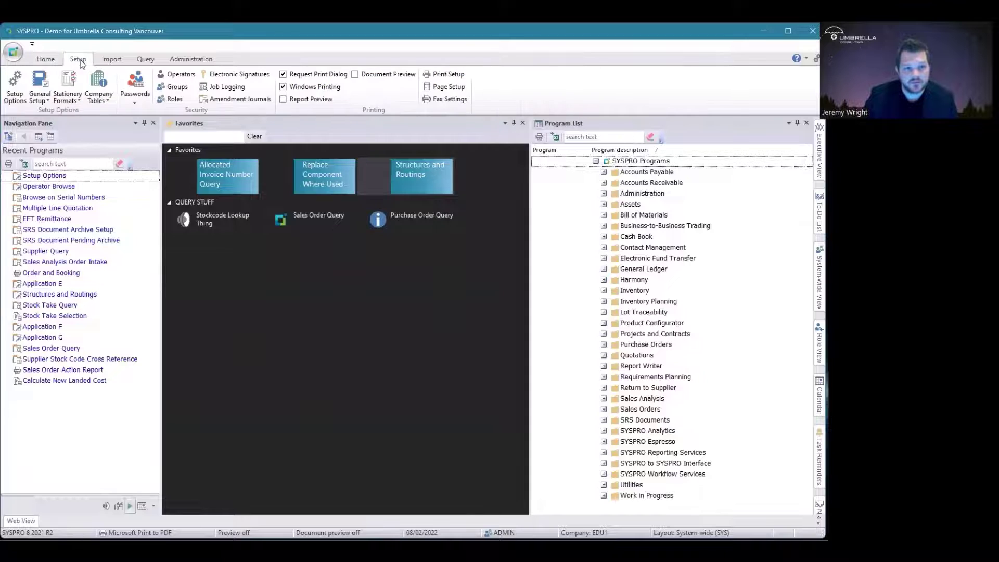
pyautogui.click(12, 95)
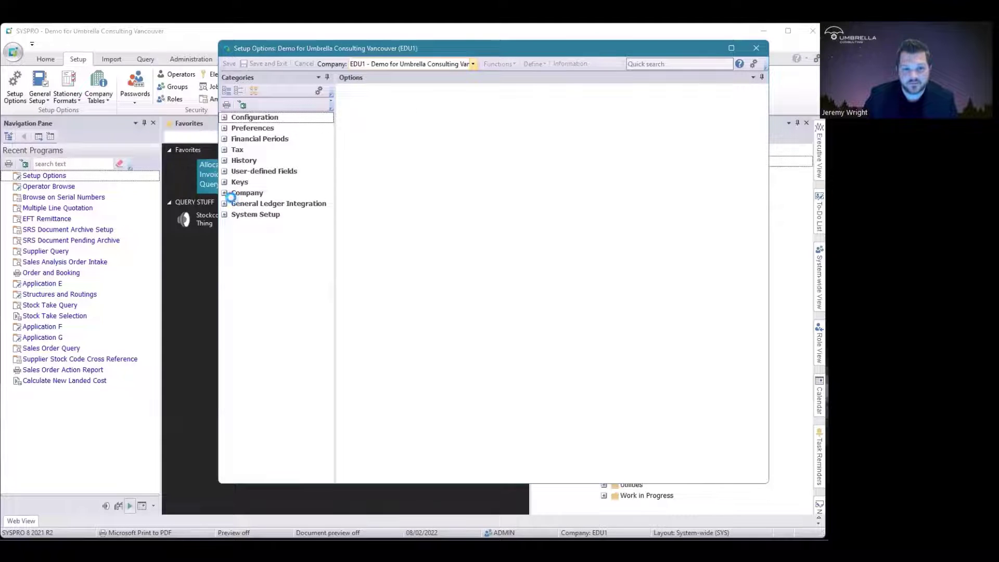
pyautogui.click(227, 194)
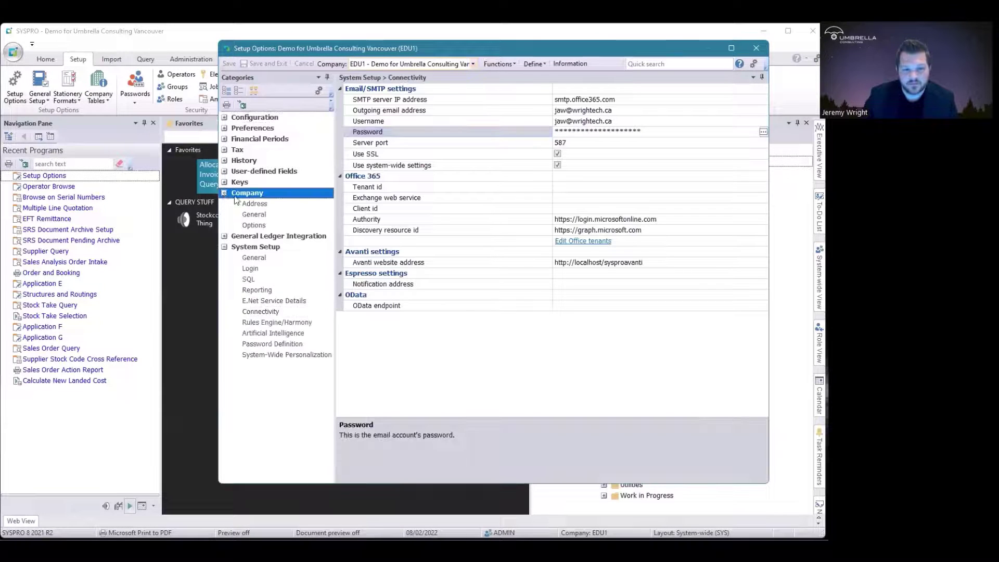
pyautogui.click(259, 228)
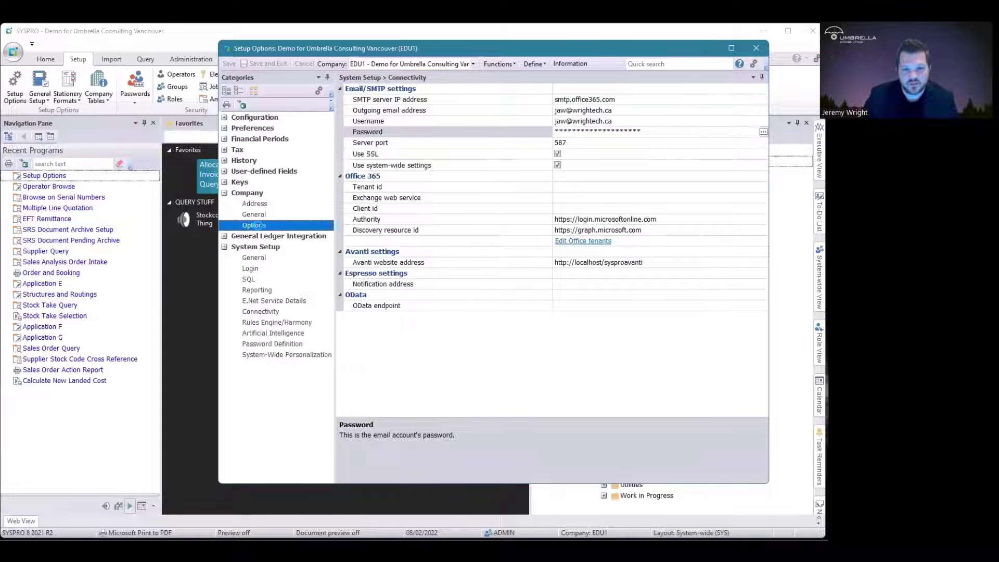
pyautogui.click(257, 204)
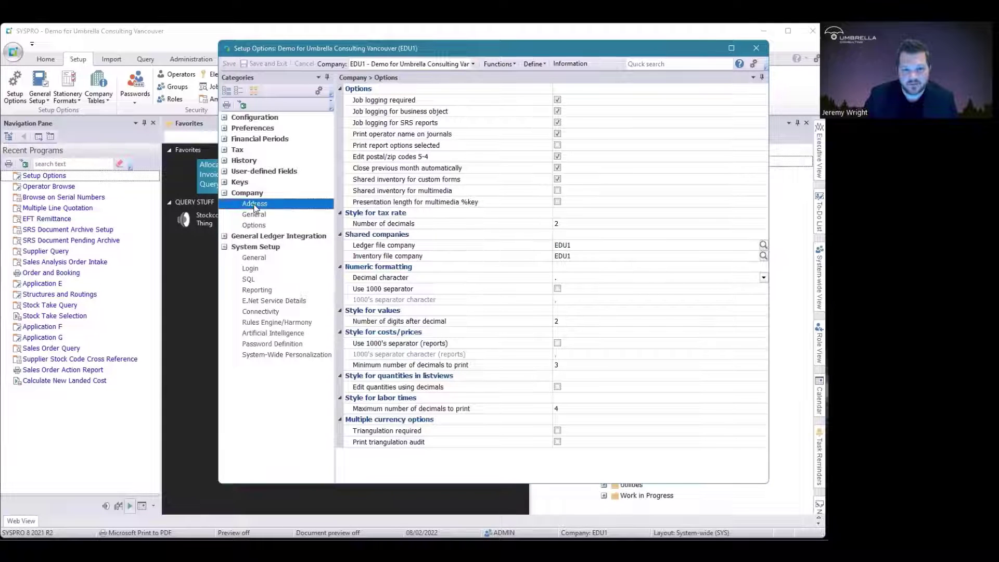
pyautogui.click(259, 215)
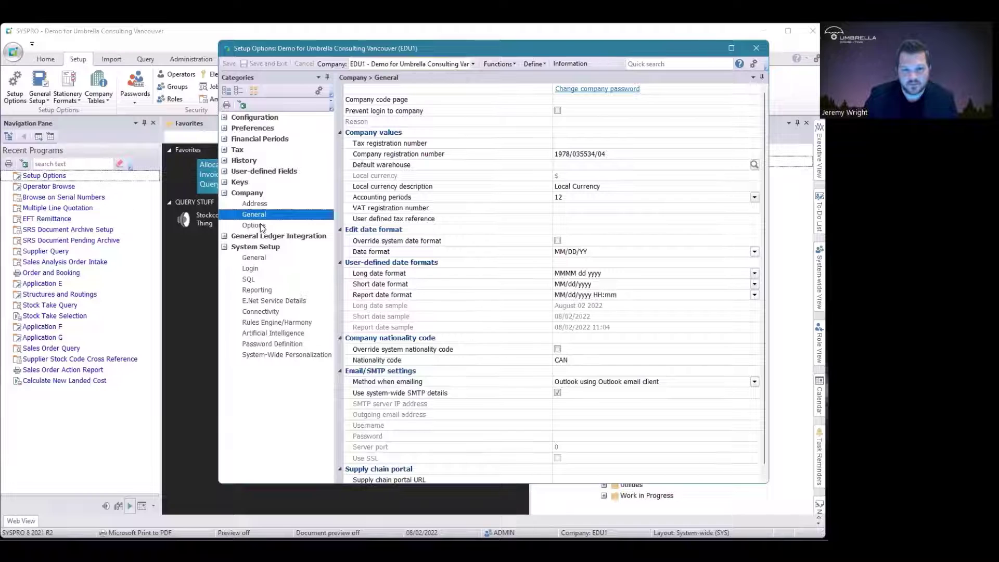
# - Check the shared companies setting, then view the Connectivity page's email settings
pyautogui.click(261, 226)
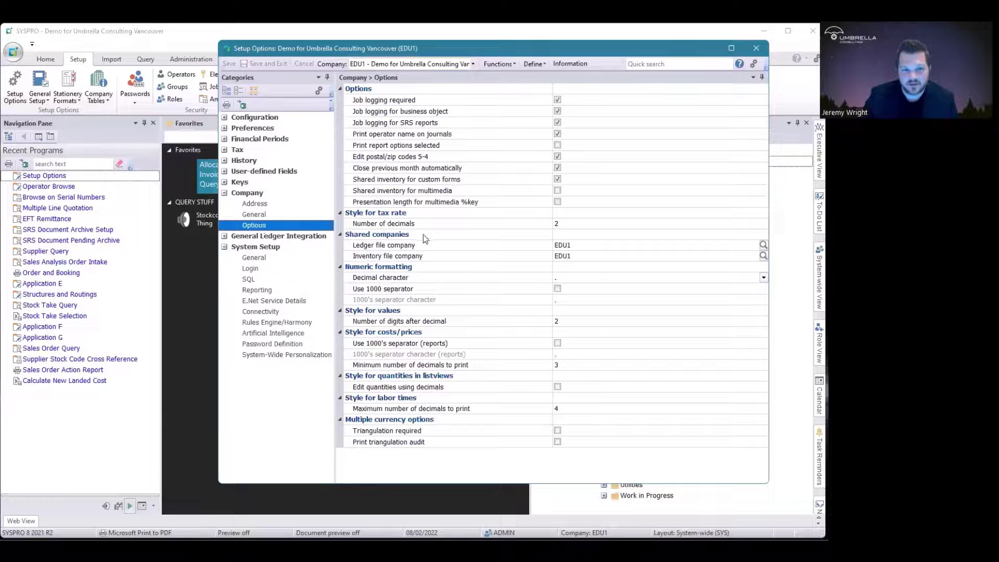
pyautogui.click(423, 235)
pyautogui.click(264, 214)
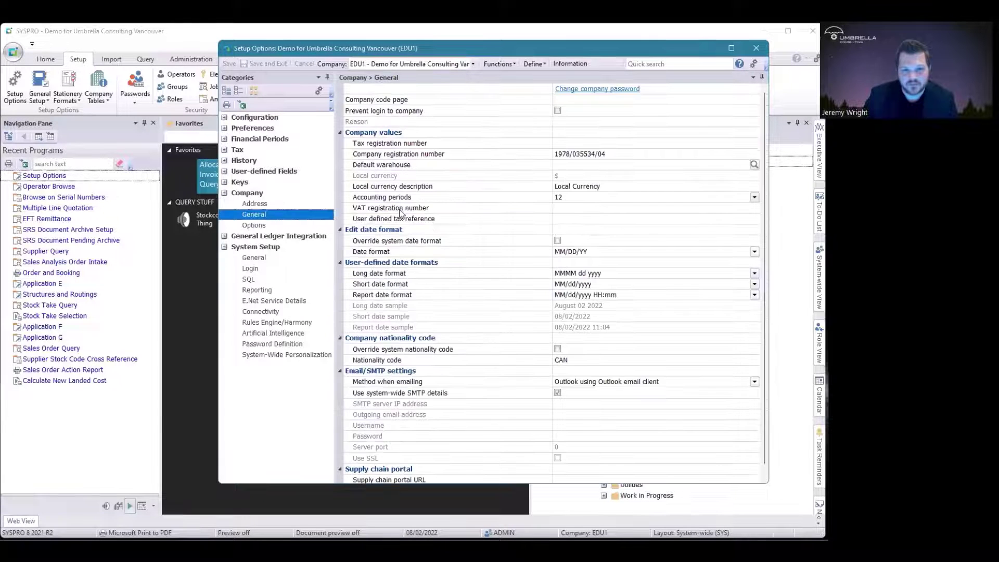
pyautogui.scroll(-1, 410, 240)
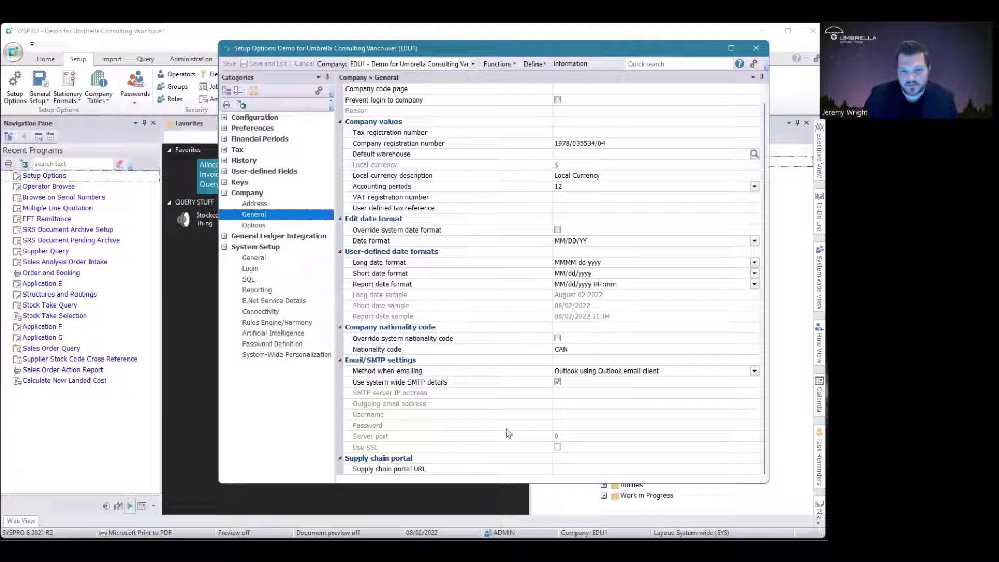
pyautogui.click(274, 312)
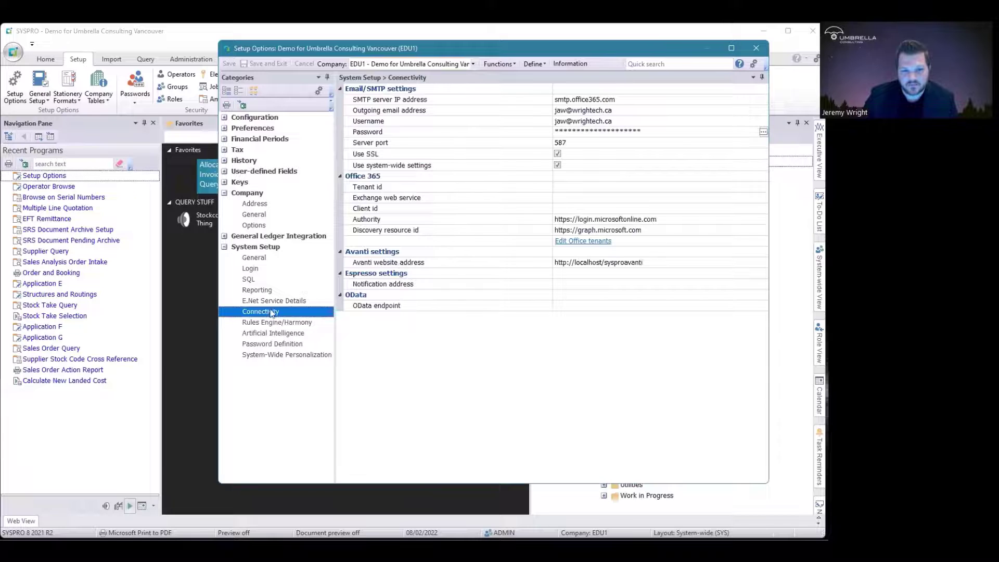
# - Review the SMTP username and server (smtp.office365.com) fields, close Setup Options, and open Operators
pyautogui.click(454, 123)
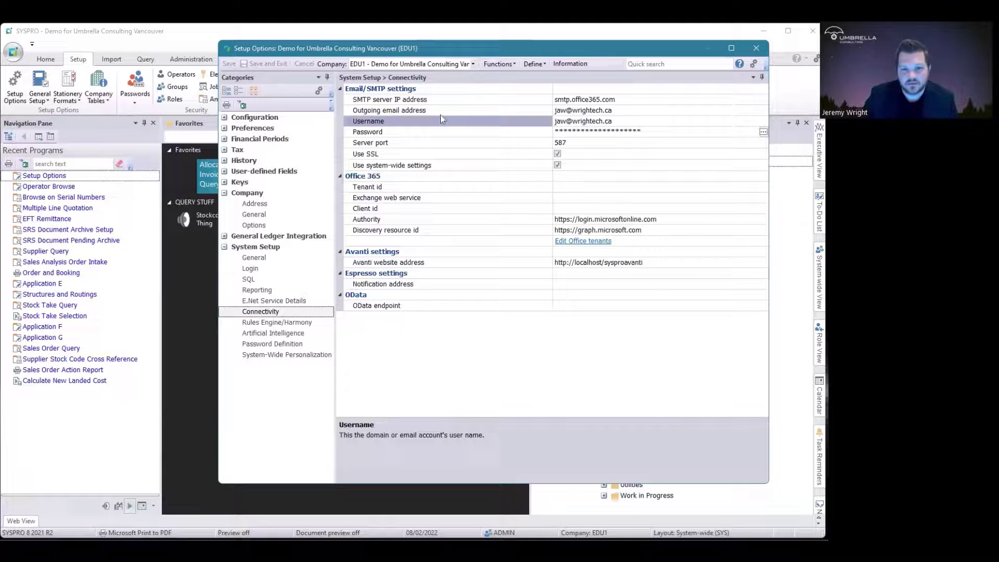
pyautogui.moveTo(425, 54); pyautogui.dragTo(302, 64)
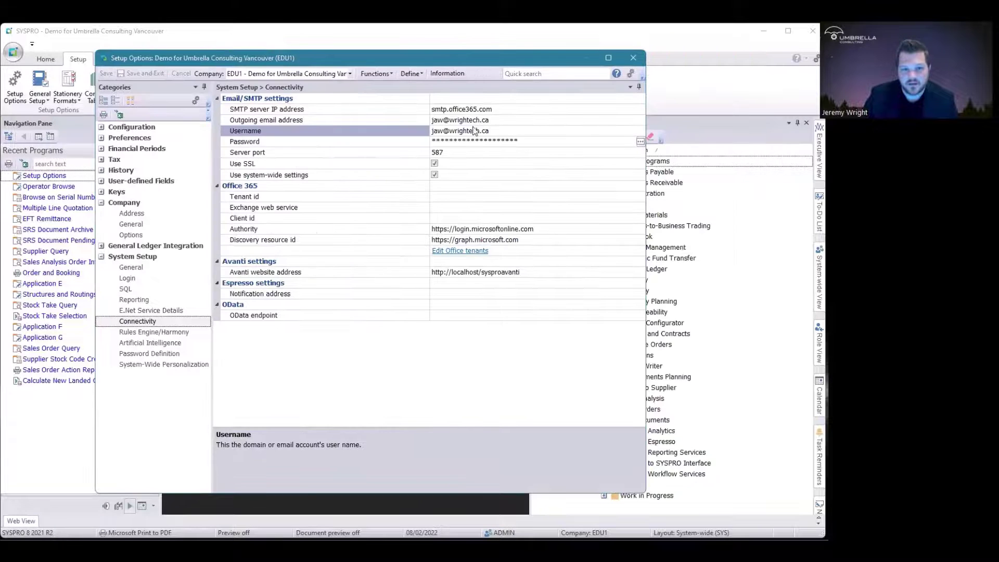
pyautogui.click(496, 113)
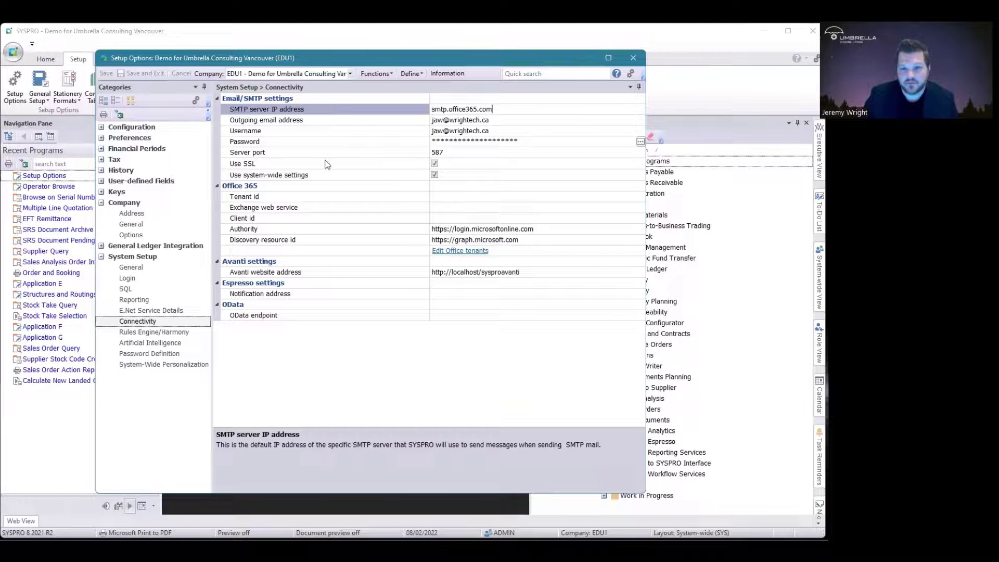
pyautogui.click(633, 57)
pyautogui.click(175, 74)
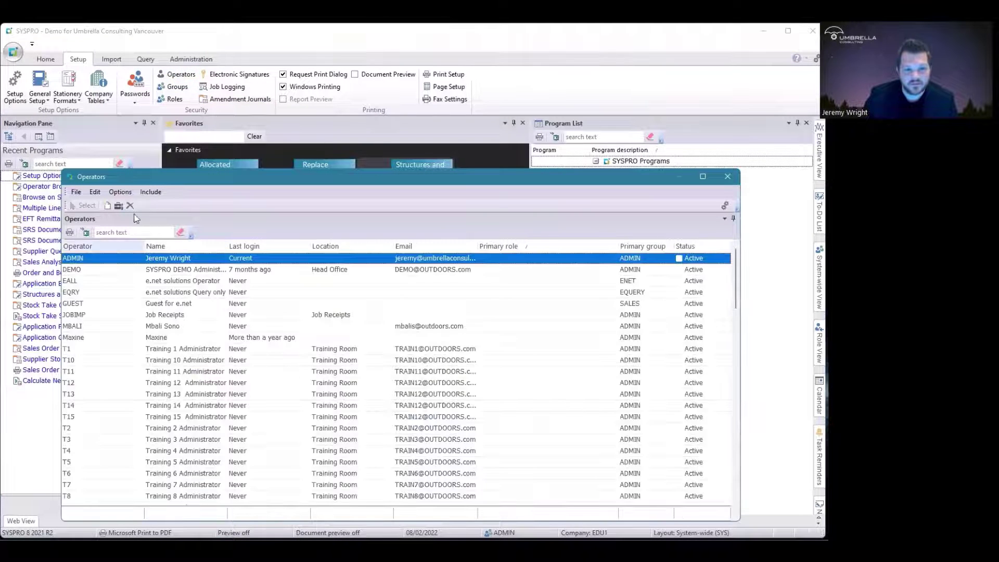
pyautogui.click(120, 206)
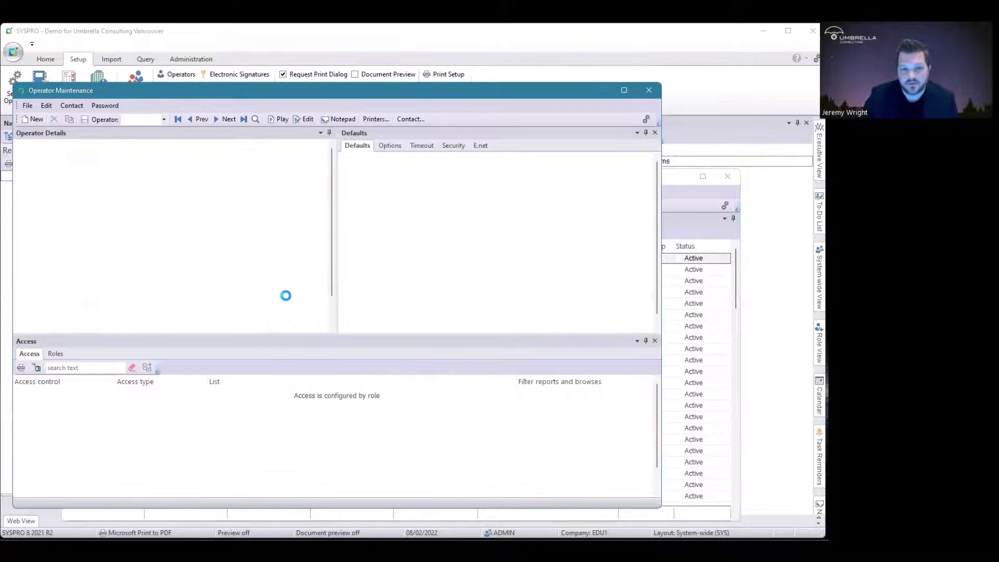
pyautogui.click(145, 219)
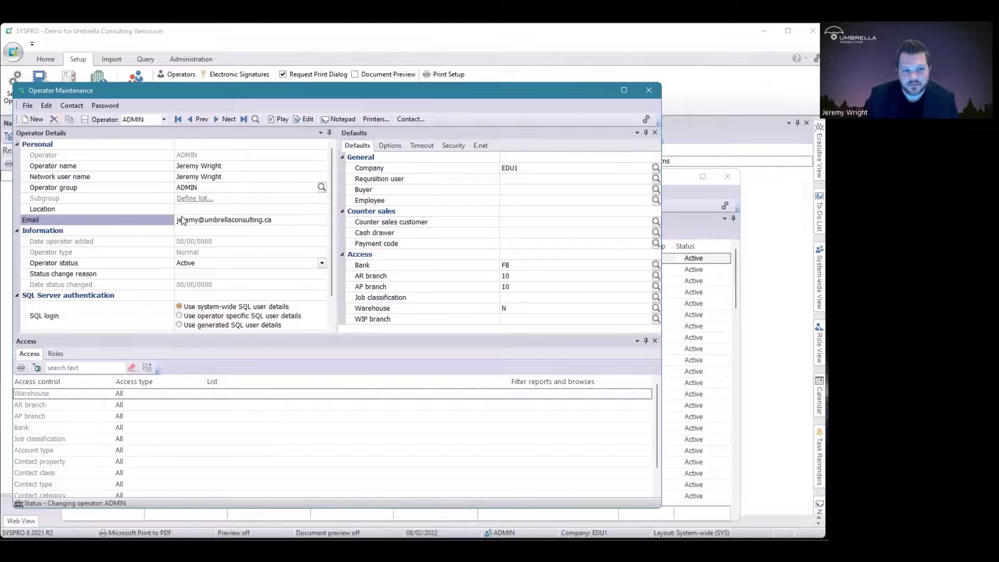
pyautogui.click(650, 90)
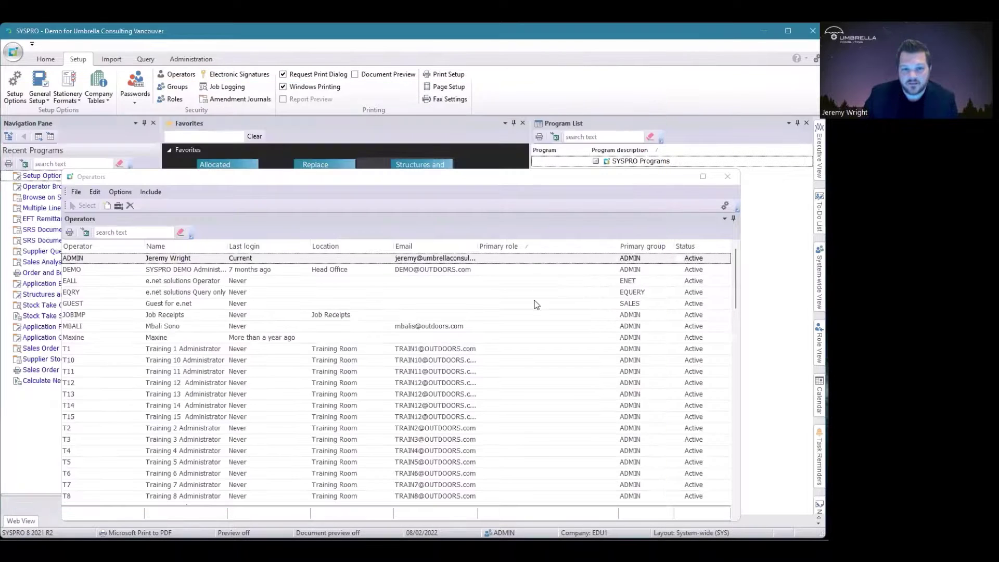
pyautogui.click(553, 185)
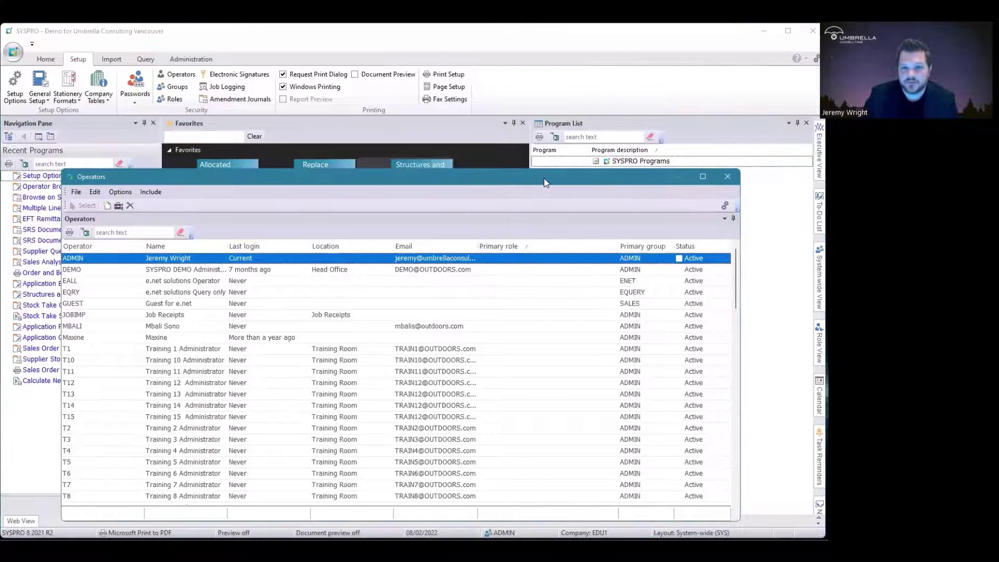
pyautogui.moveTo(545, 178); pyautogui.dragTo(552, 106)
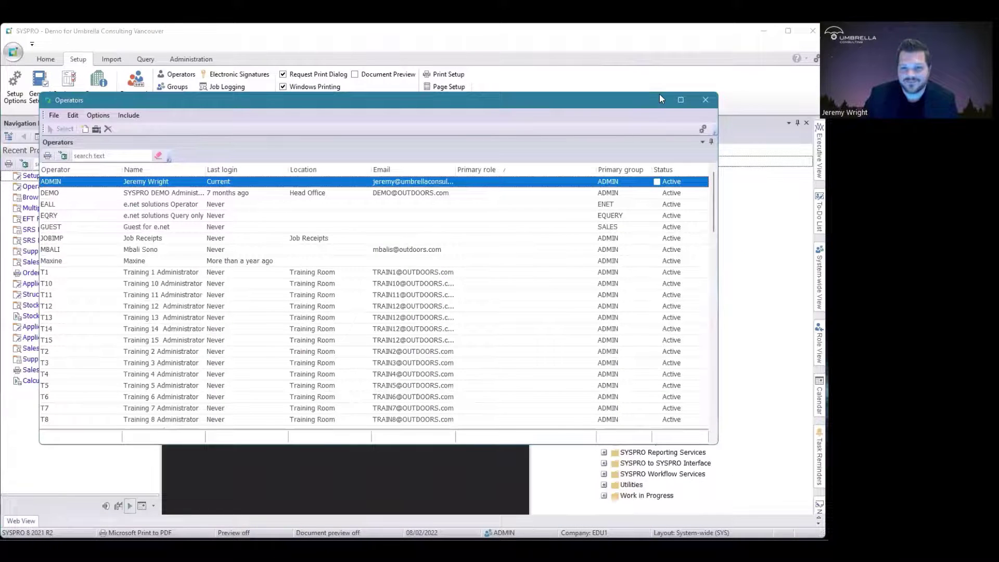